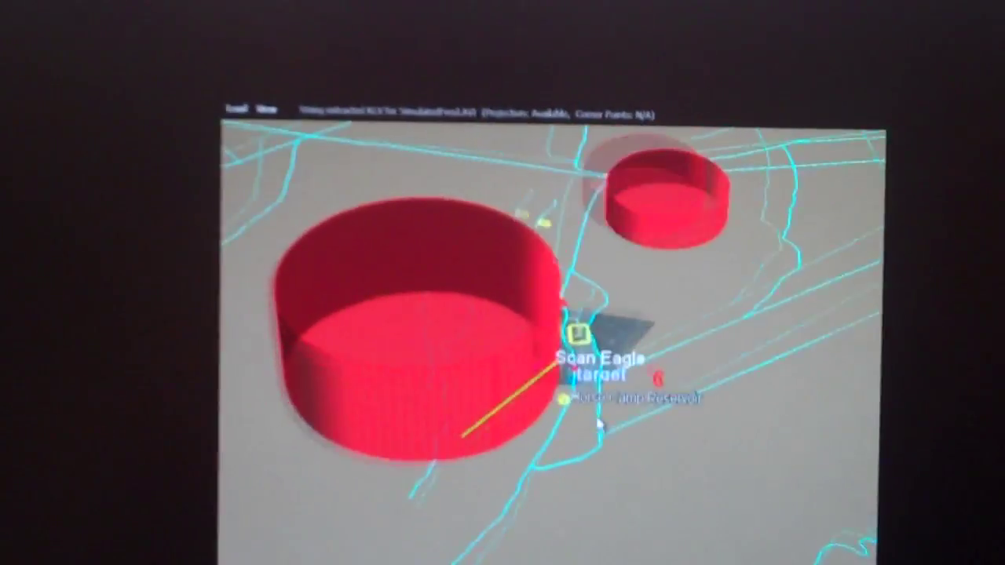
scroll(706, 420, "up", 2)
scroll(741, 471, "up", 2)
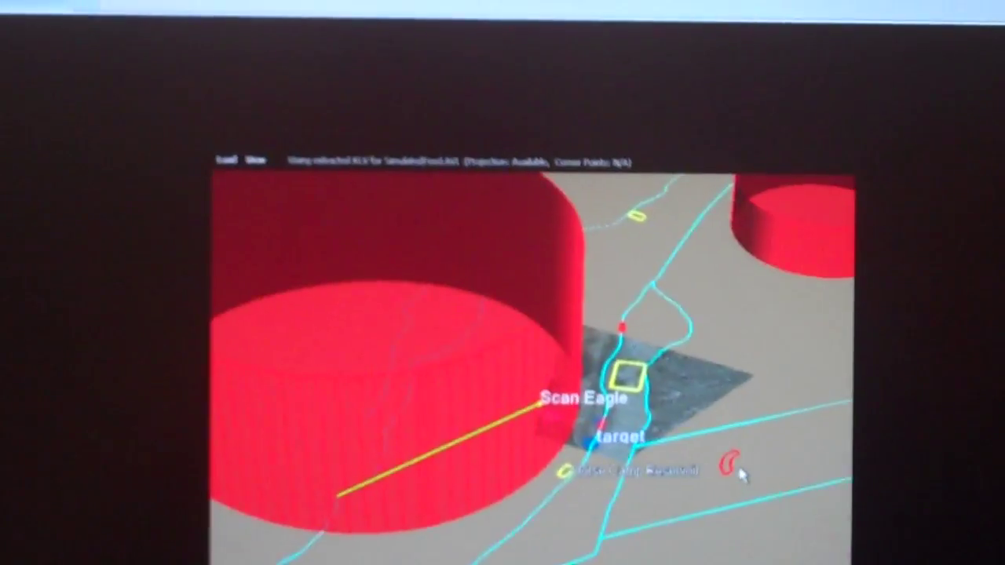